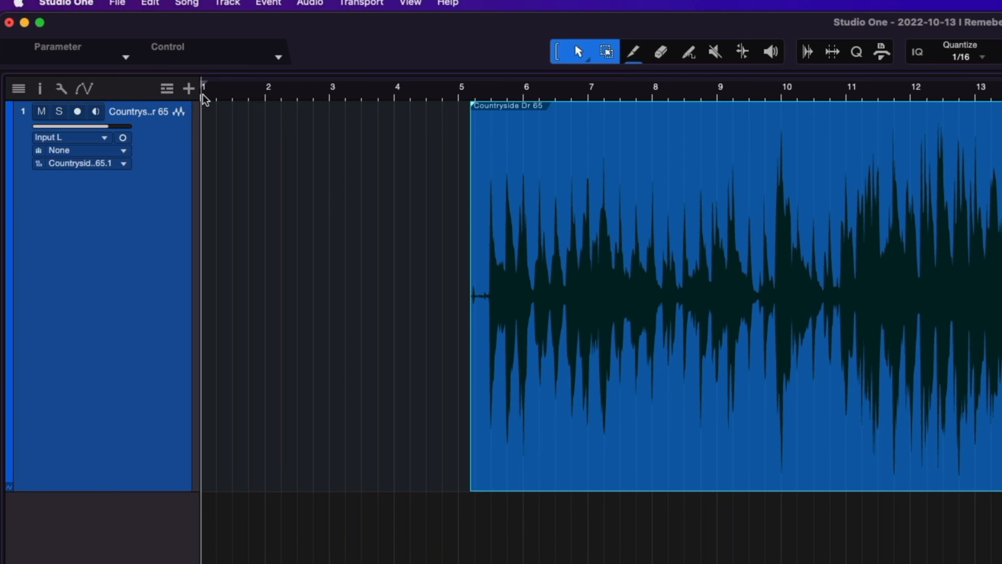
Step: Name the marker at bar 3 "Verse 1" and move the Countryside Dr 65 audio event so it starts at that marker
{"action": "key", "text": "space"}
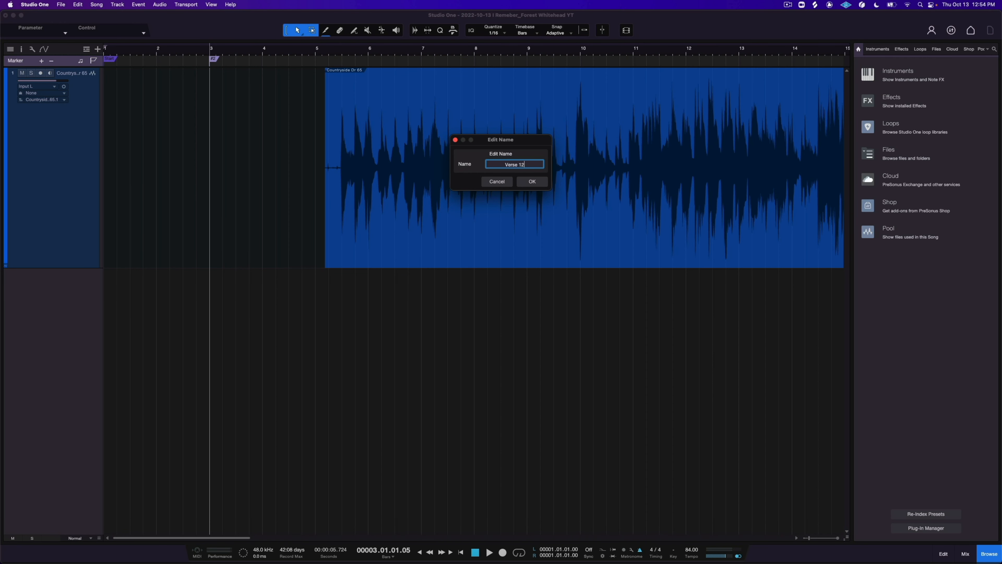
{"action": "key", "text": "Return"}
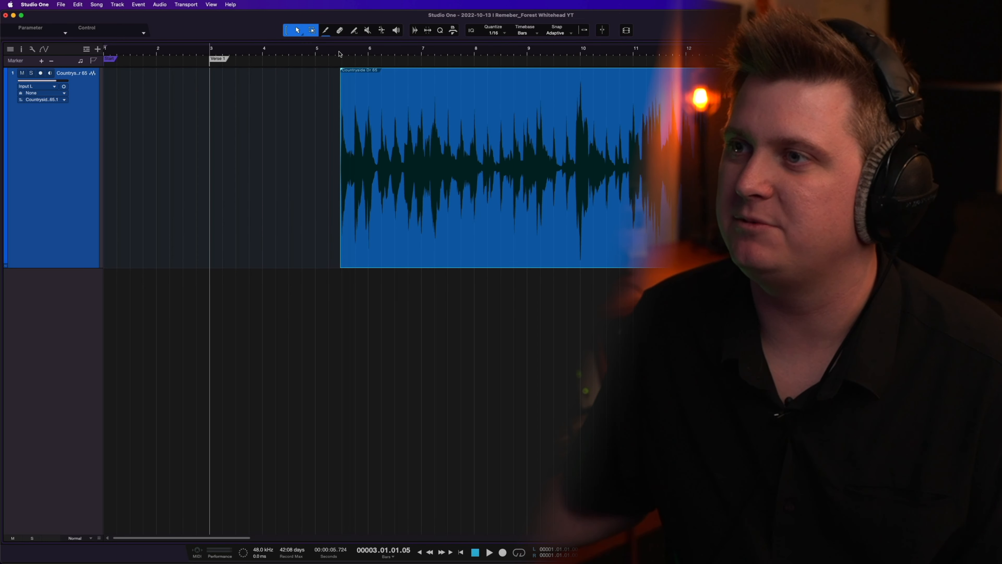
{"action": "left_click_drag", "start_coordinate": [406, 248], "coordinate": [290, 242]}
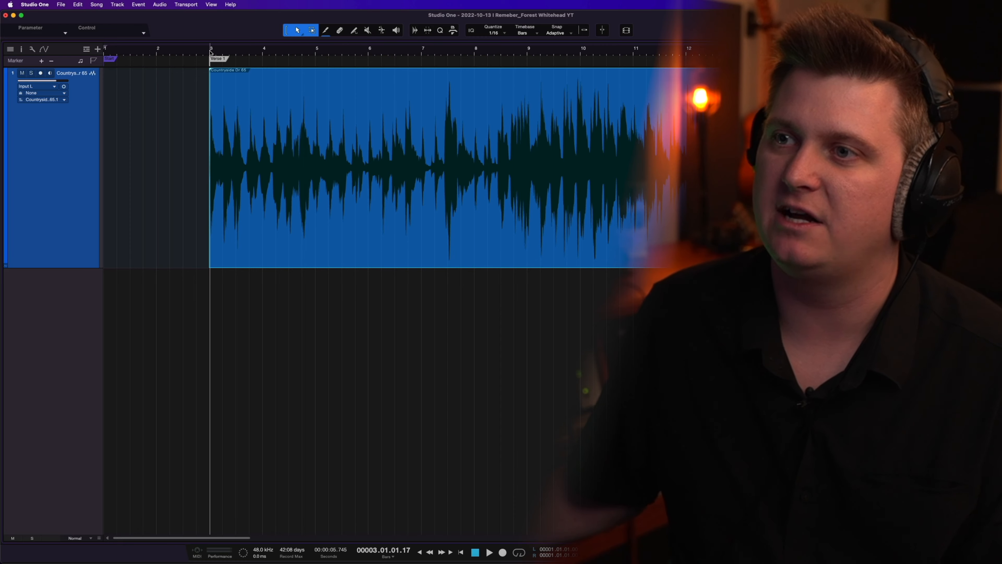
Step: Add the VST3 instrument Kontakt 7 as a new instrument track and browse its sound libraries
{"action": "scroll", "coordinate": [210, 53], "scroll_direction": "up", "scroll_amount": 10}
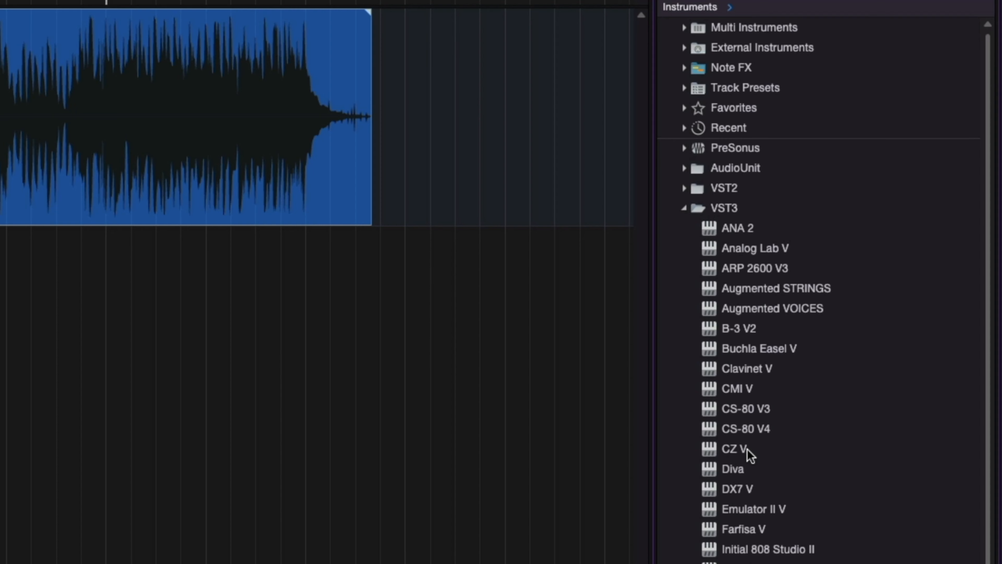
{"action": "scroll", "coordinate": [746, 449], "scroll_direction": "down", "scroll_amount": 6}
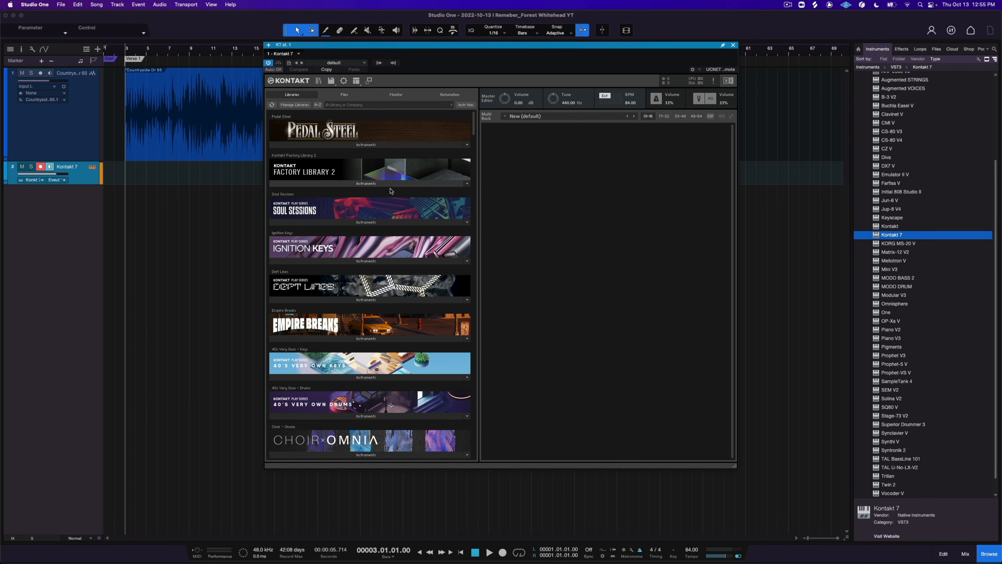
{"action": "scroll", "coordinate": [390, 312], "scroll_direction": "down", "scroll_amount": 6}
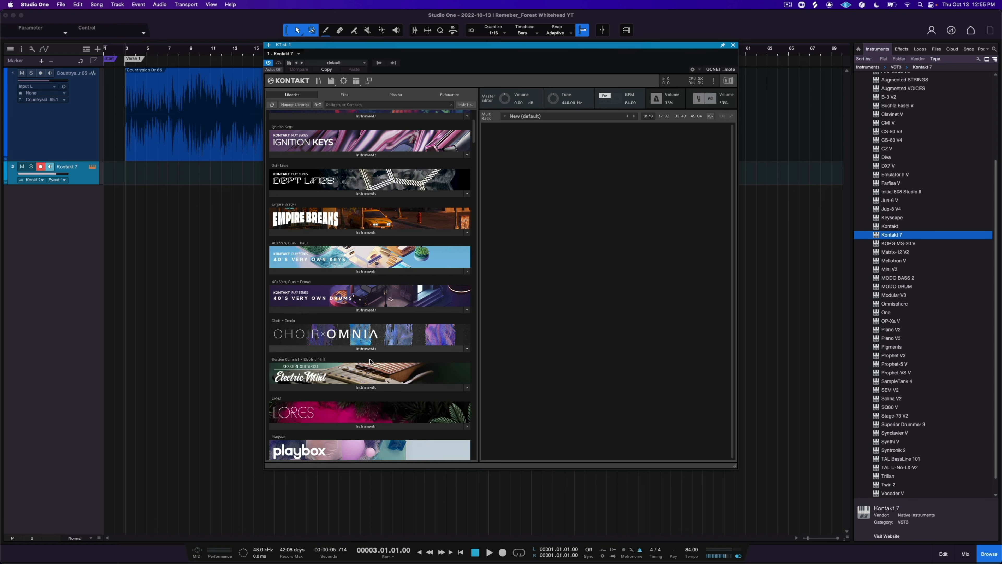
{"action": "scroll", "coordinate": [399, 382], "scroll_direction": "down", "scroll_amount": 7}
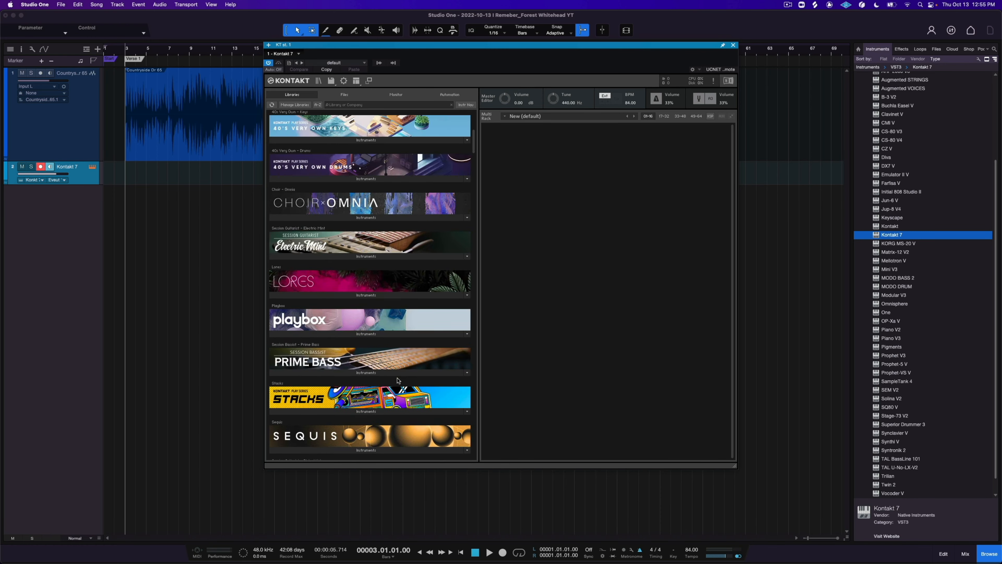
{"action": "scroll", "coordinate": [381, 245], "scroll_direction": "down", "scroll_amount": 7}
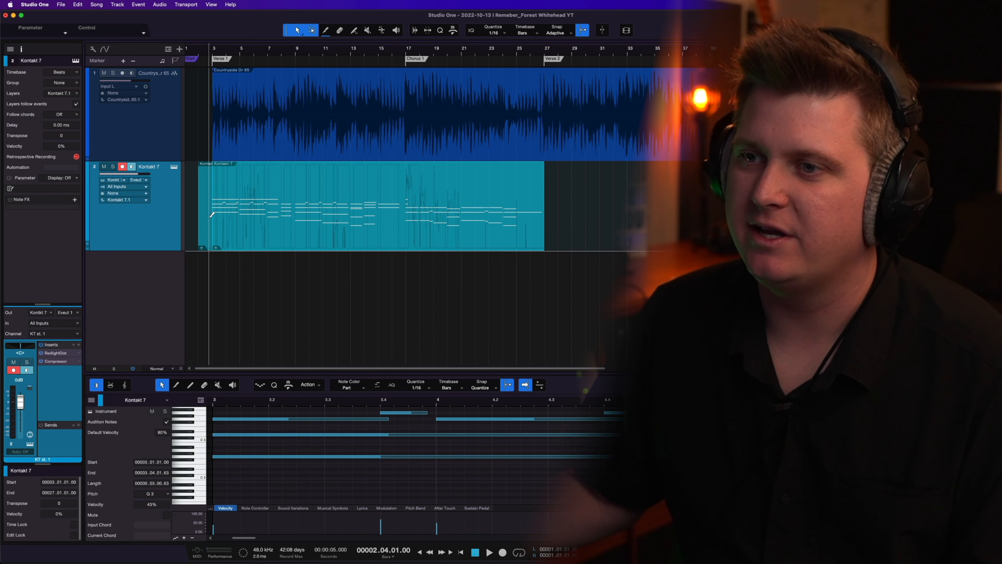
Step: Delete the short Kontakt 7 event that sits before the Verse 1 marker, keeping the main keys part
{"action": "left_click", "coordinate": [208, 222]}
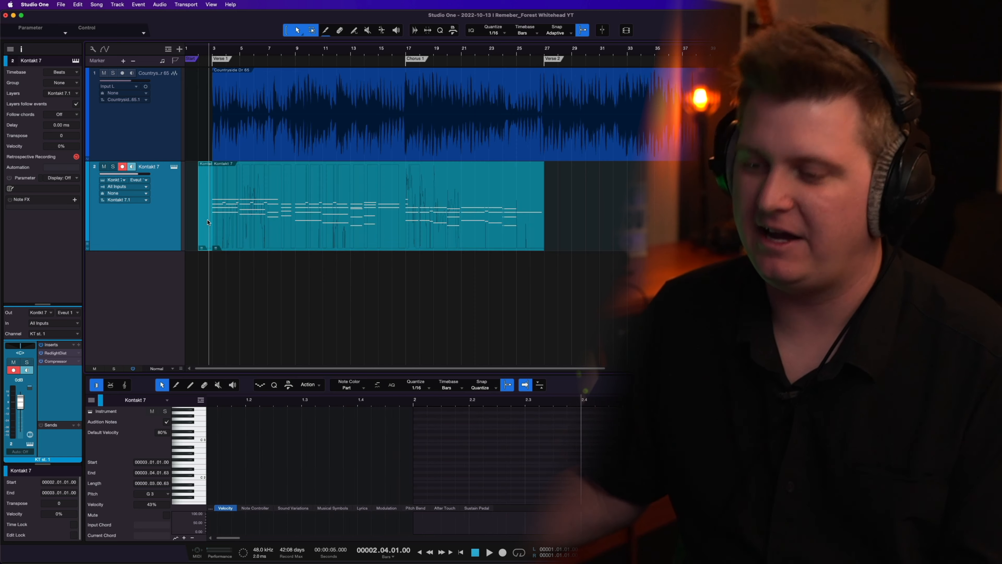
{"action": "key", "text": "Delete"}
{"action": "left_click", "coordinate": [259, 223]}
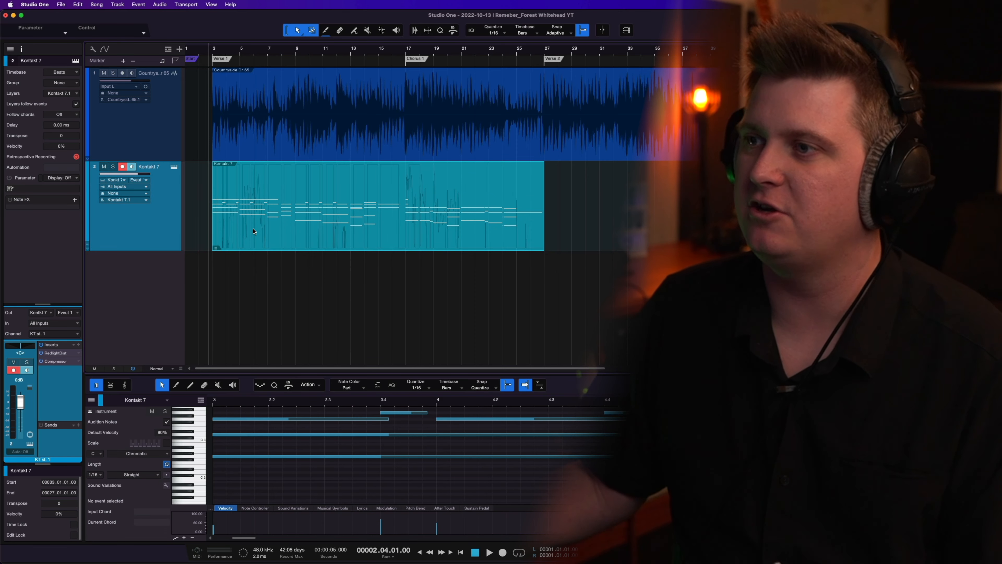
{"action": "left_click_drag", "start_coordinate": [586, 242], "coordinate": [587, 242]}
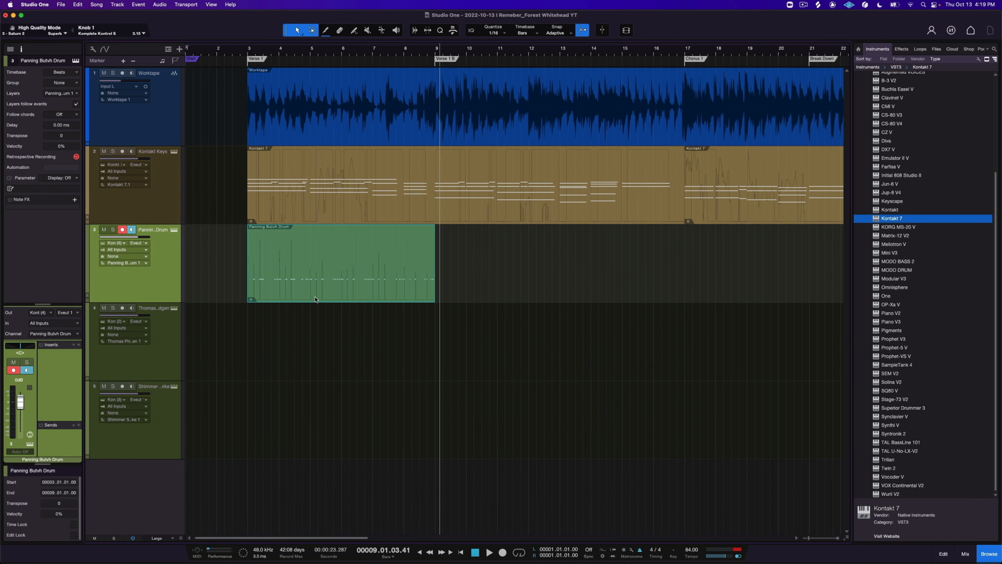
Step: Duplicate the six-bar panning drum event repeatedly on its track until the copies extend past the end of the Worktape audio
{"action": "double_click", "coordinate": [385, 257]}
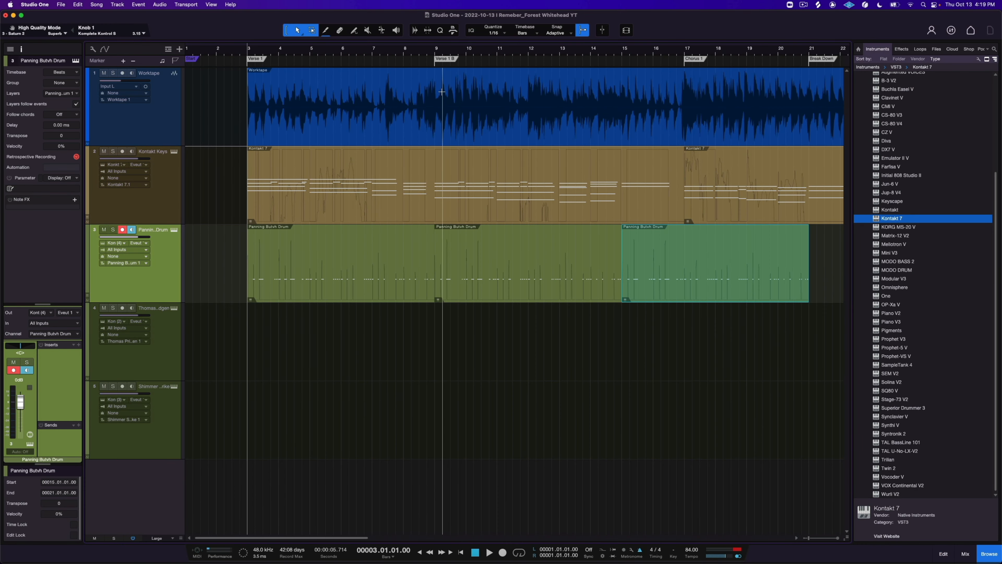
{"action": "scroll", "coordinate": [379, 55], "scroll_direction": "down", "scroll_amount": 5}
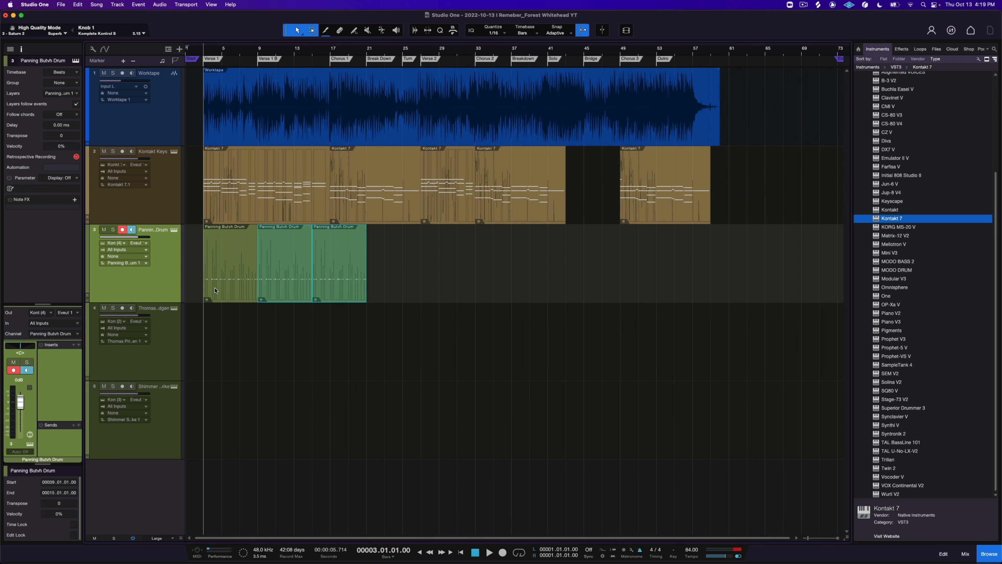
{"action": "key", "text": "d"}
{"action": "key", "text": "d"}
{"action": "key", "text": "d"}
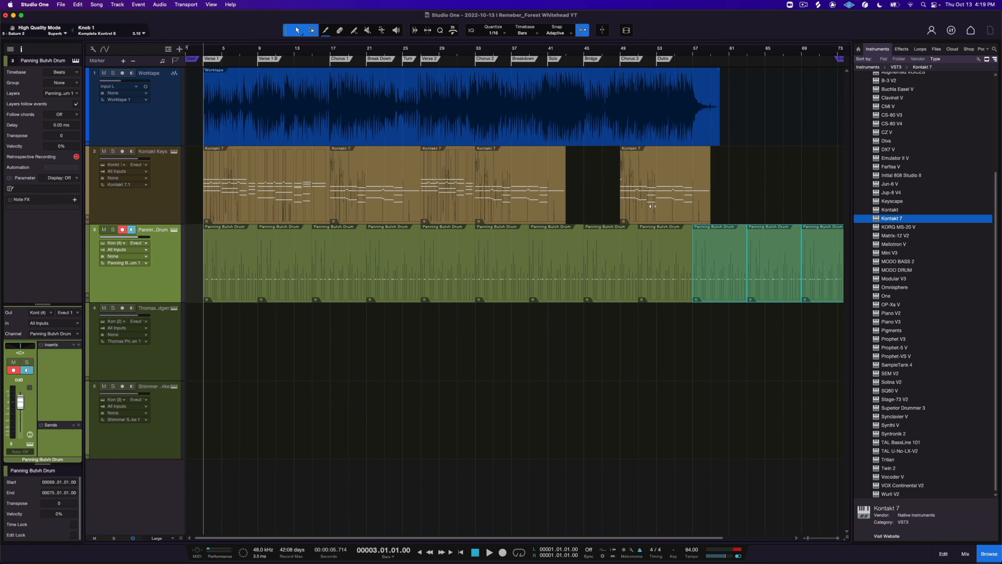
{"action": "scroll", "coordinate": [714, 235], "scroll_direction": "right", "scroll_amount": 3}
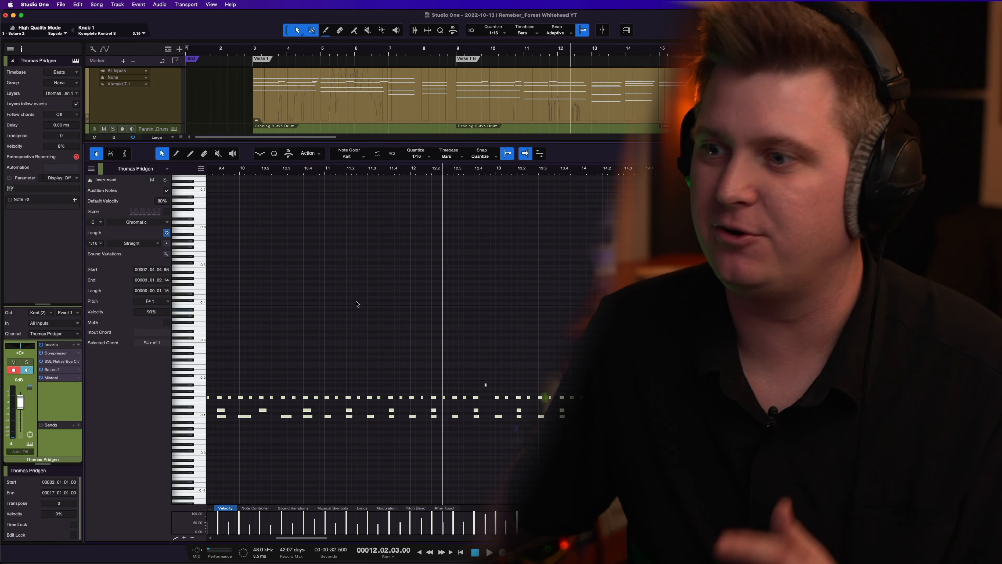
Step: Quantize the Thomas Pridgen drum notes to the straight 1/16 grid with the quantize Start value at 71%
{"action": "scroll", "coordinate": [306, 175], "scroll_direction": "up", "scroll_amount": 10}
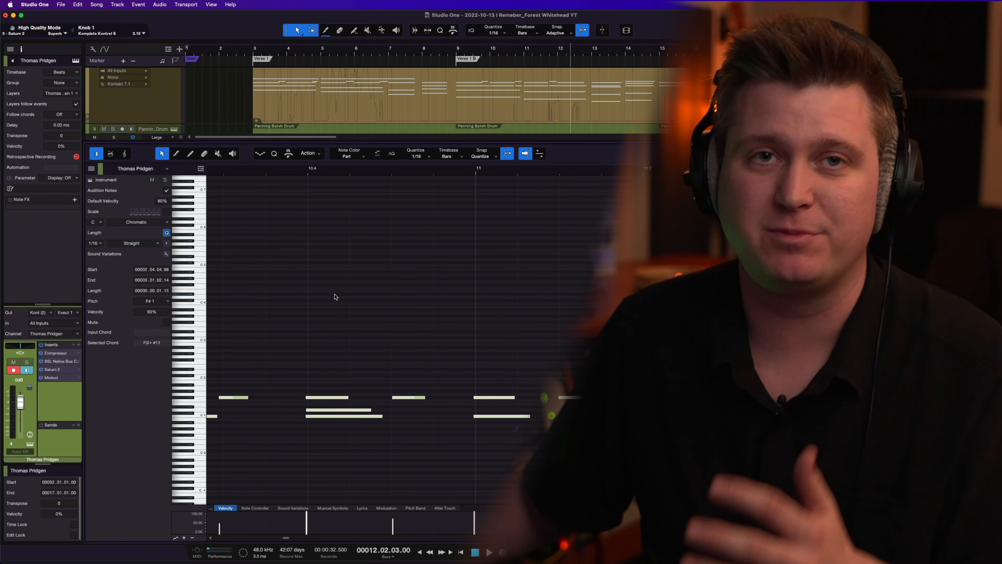
{"action": "scroll", "coordinate": [296, 172], "scroll_direction": "up", "scroll_amount": 8}
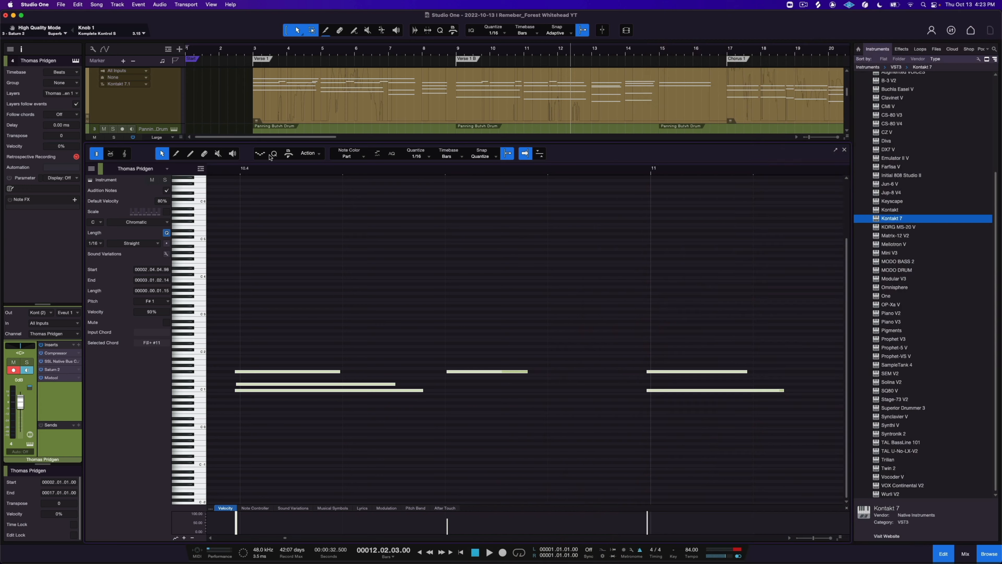
{"action": "left_click", "coordinate": [274, 153]}
{"action": "left_click_drag", "start_coordinate": [510, 185], "coordinate": [510, 200]}
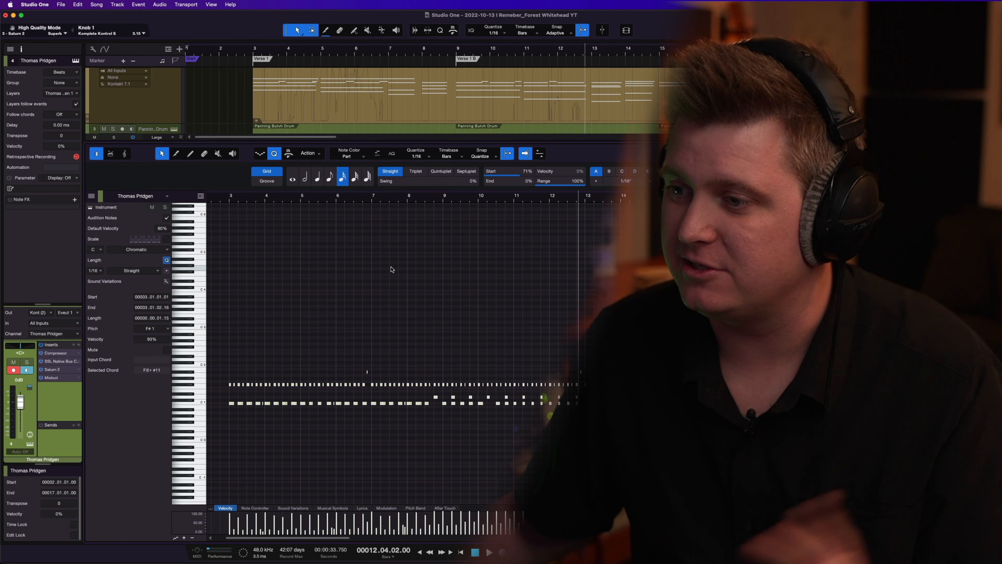
{"action": "scroll", "coordinate": [307, 201], "scroll_direction": "up", "scroll_amount": 15}
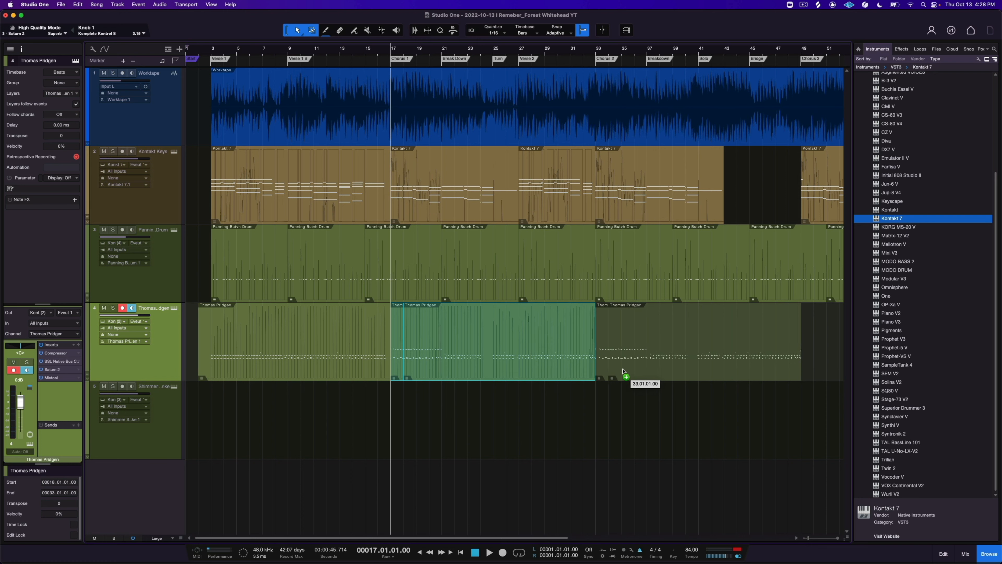
Step: Copy the Thomas Pridgen drum events from Chorus 1 to the start of Chorus 2 at bar 33
{"action": "left_click_drag", "start_coordinate": [623, 371], "coordinate": [623, 372]}
{"action": "key", "text": "super+z"}
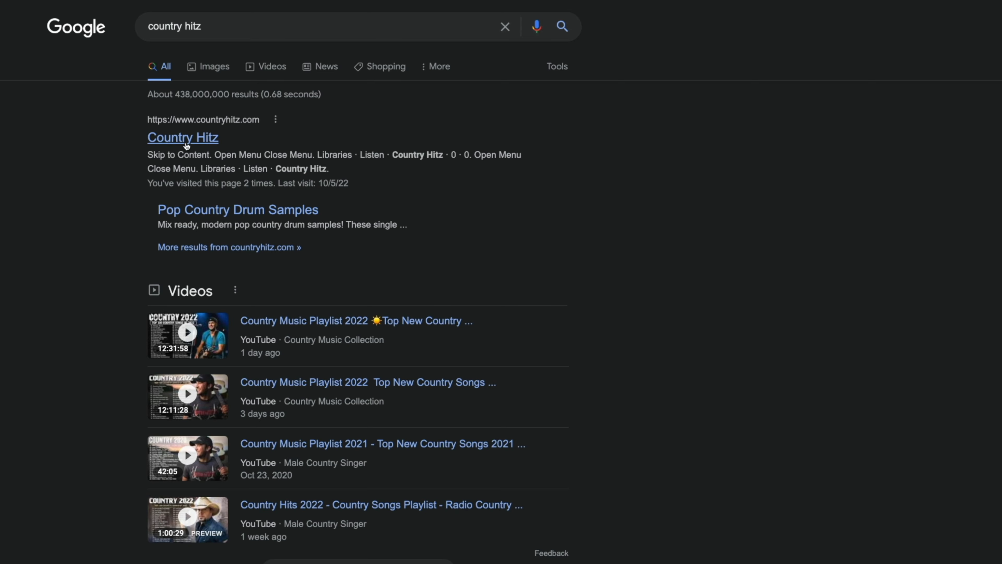
Step: Open the Country Hitz website and review the contents and price of the Vol. 1 pop country drum sample pack
{"action": "left_click", "coordinate": [186, 142]}
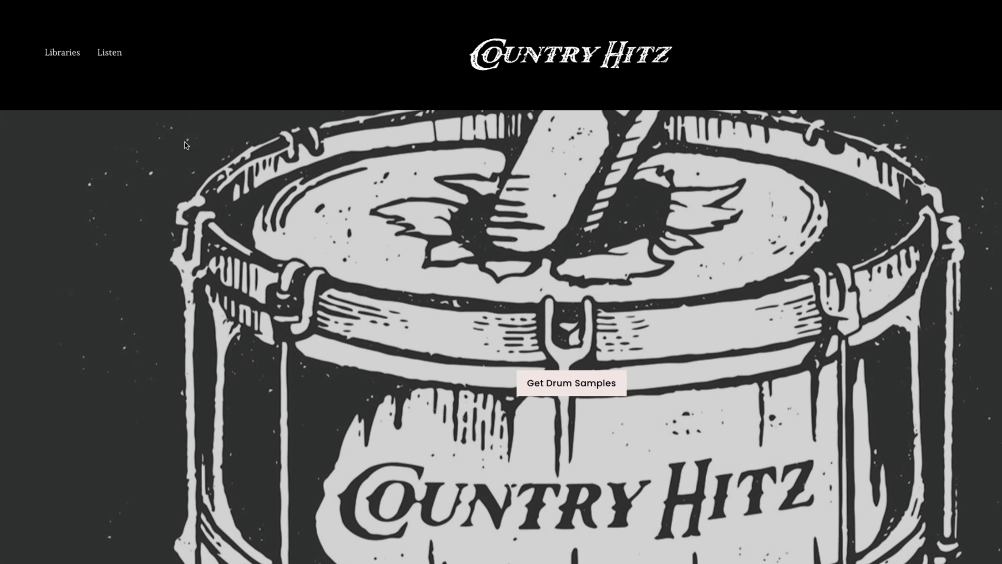
{"action": "scroll", "coordinate": [715, 139], "scroll_direction": "down", "scroll_amount": 2}
{"action": "scroll", "coordinate": [608, 221], "scroll_direction": "up", "scroll_amount": 2}
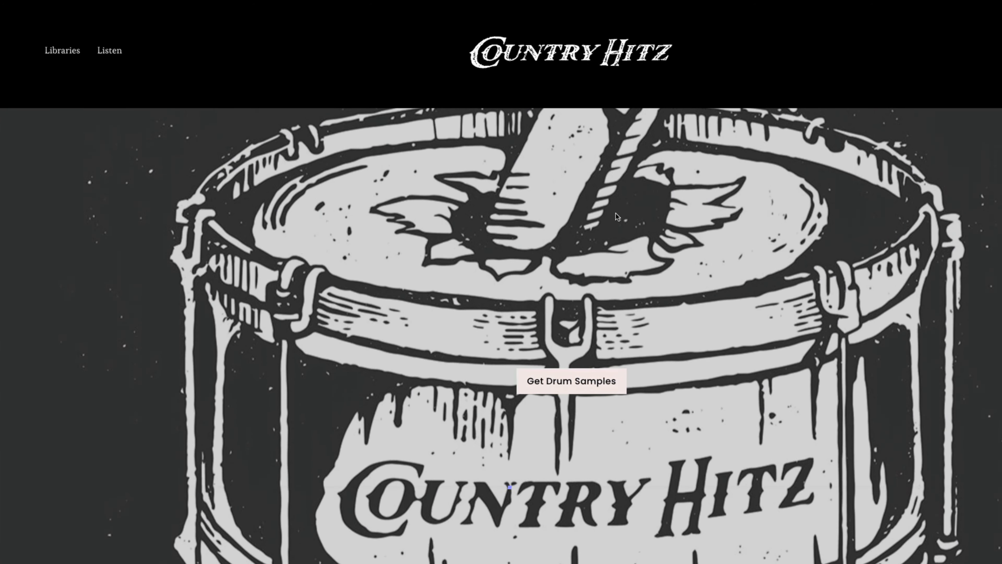
{"action": "scroll", "coordinate": [655, 273], "scroll_direction": "down", "scroll_amount": 2}
{"action": "scroll", "coordinate": [636, 300], "scroll_direction": "up", "scroll_amount": 2}
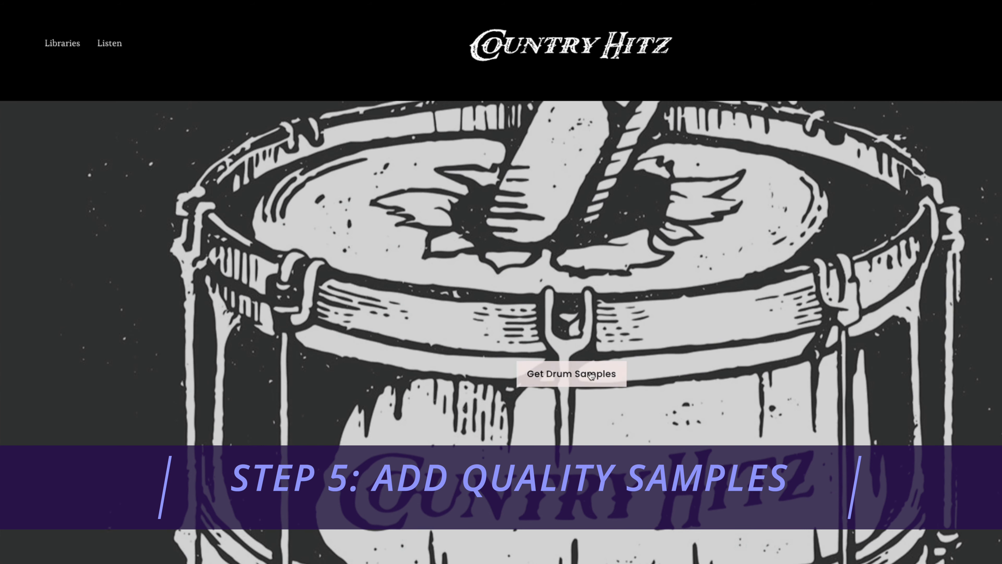
{"action": "left_click", "coordinate": [581, 375]}
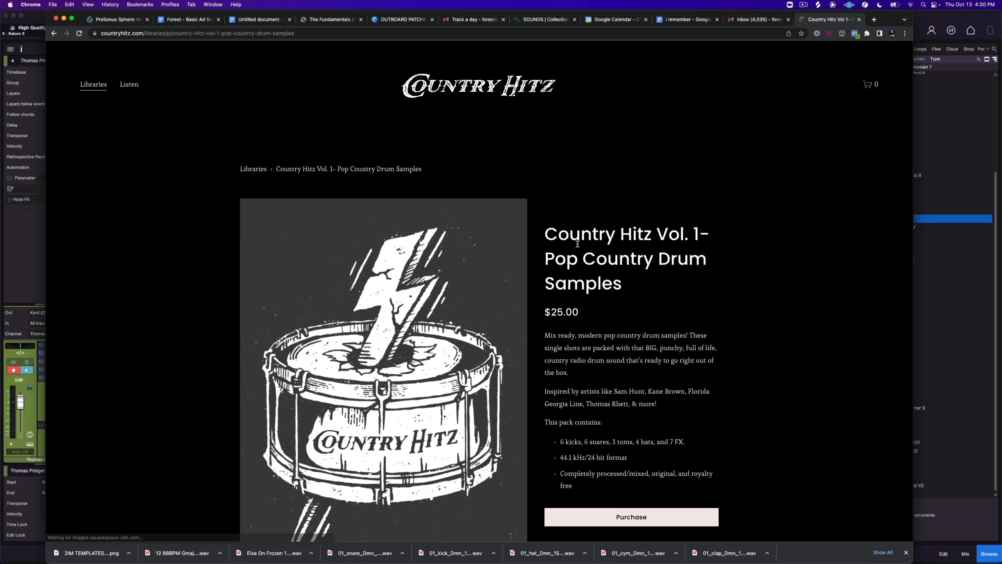
{"action": "scroll", "coordinate": [577, 243], "scroll_direction": "down", "scroll_amount": 3}
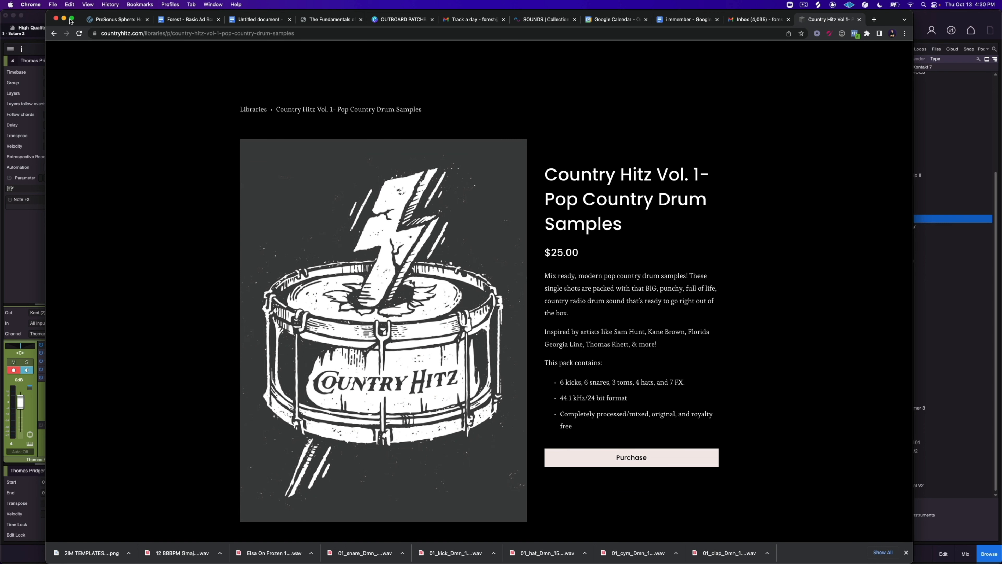
Step: Leave the browser, open the COUNTRY HITZ SAMPLE PACK (VOL. 1) folder and add its crash, fall, sweep and hit samples as tracks
{"action": "left_click", "coordinate": [64, 18]}
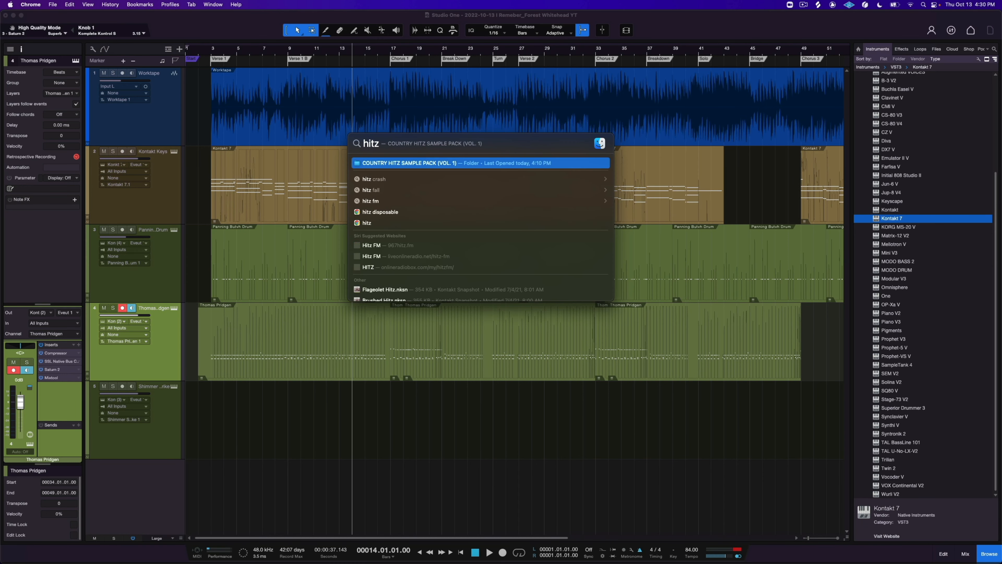
{"action": "key", "text": "Return"}
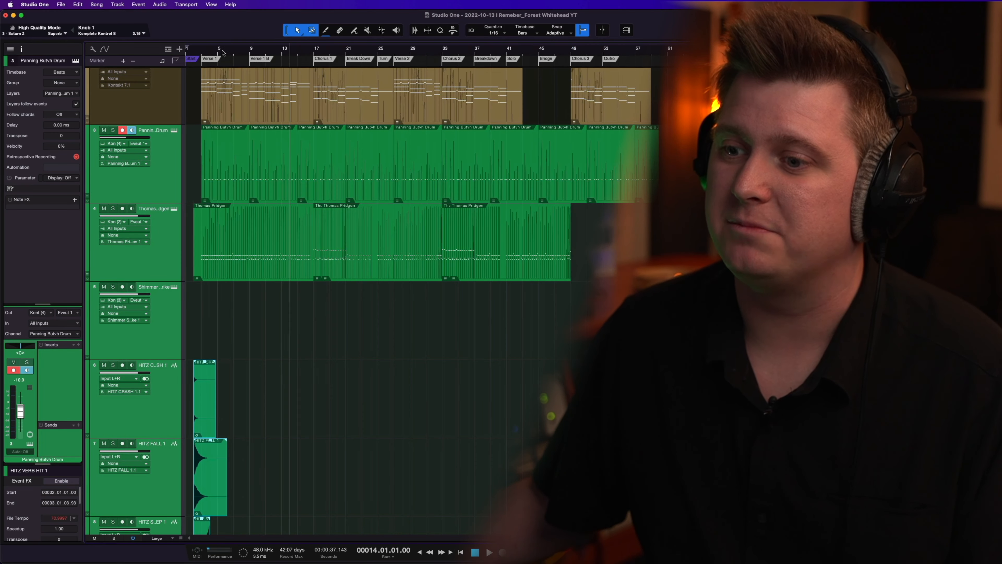
Step: Place the HITZ CRASH 1 event at the start of Chorus 1 and duplicate it toward Chorus 2
{"action": "scroll", "coordinate": [223, 53], "scroll_direction": "up", "scroll_amount": 3}
{"action": "scroll", "coordinate": [250, 286], "scroll_direction": "down", "scroll_amount": 4}
{"action": "scroll", "coordinate": [250, 285], "scroll_direction": "left", "scroll_amount": 2}
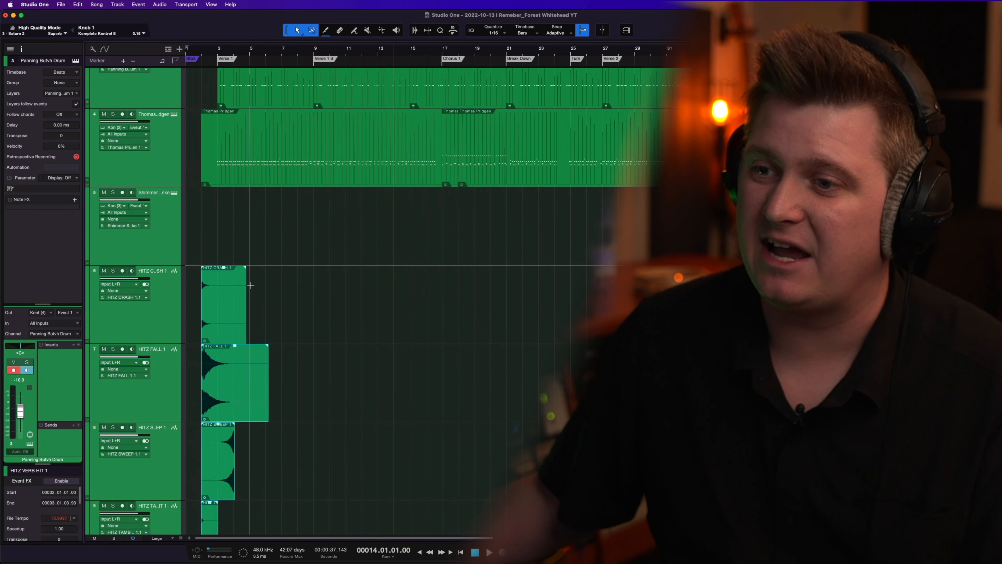
{"action": "left_click", "coordinate": [278, 291]}
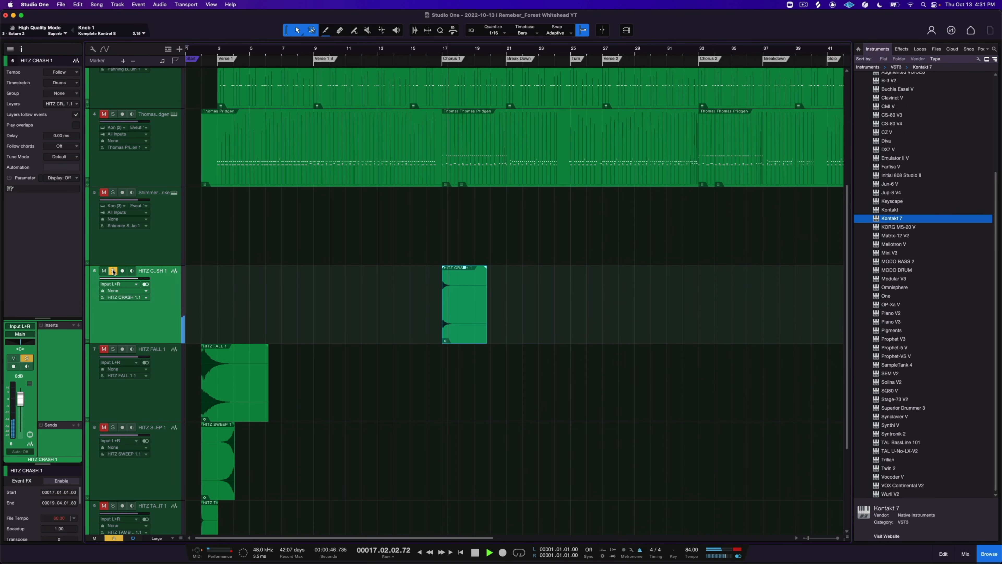
{"action": "scroll", "coordinate": [493, 268], "scroll_direction": "right", "scroll_amount": 3}
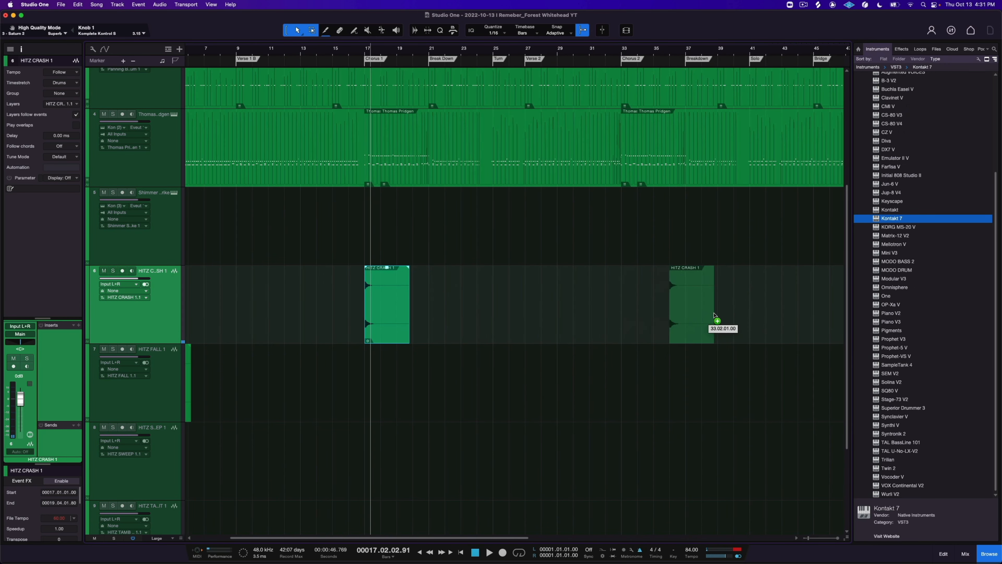